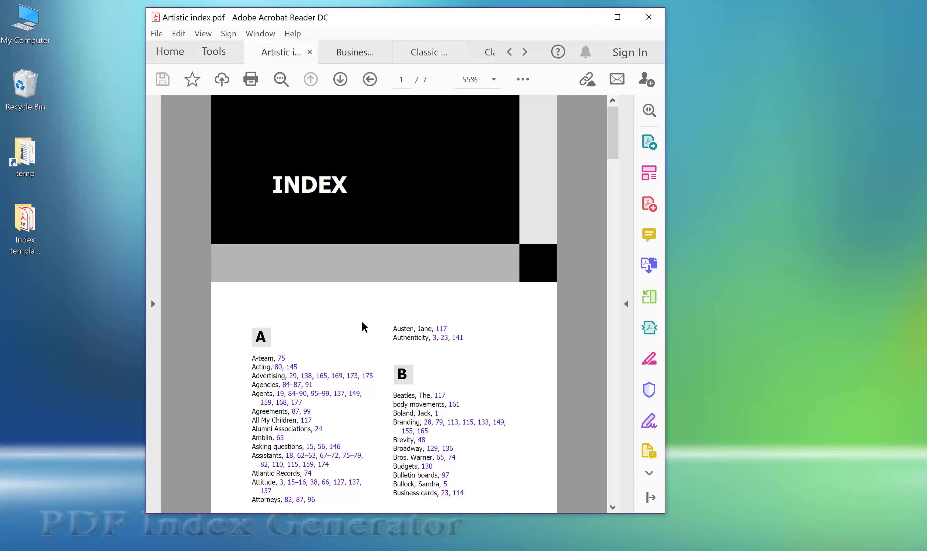
# Cycle through the Business and Classic sample index tabs to reach the green seven-page sample.
pyautogui.hotkey('ctrl', 'Tab')
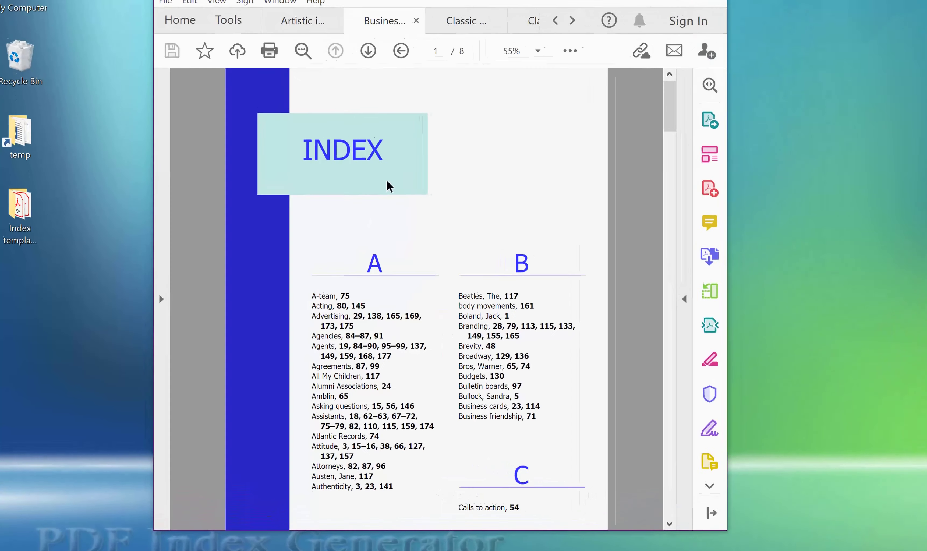
pyautogui.hotkey('ctrl', 'Tab')
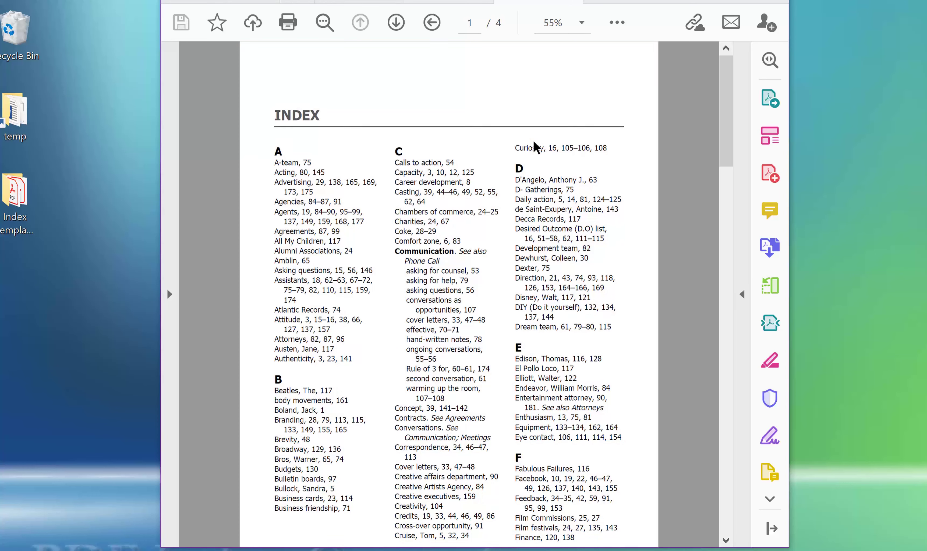
pyautogui.hotkey('ctrl', 'Tab')
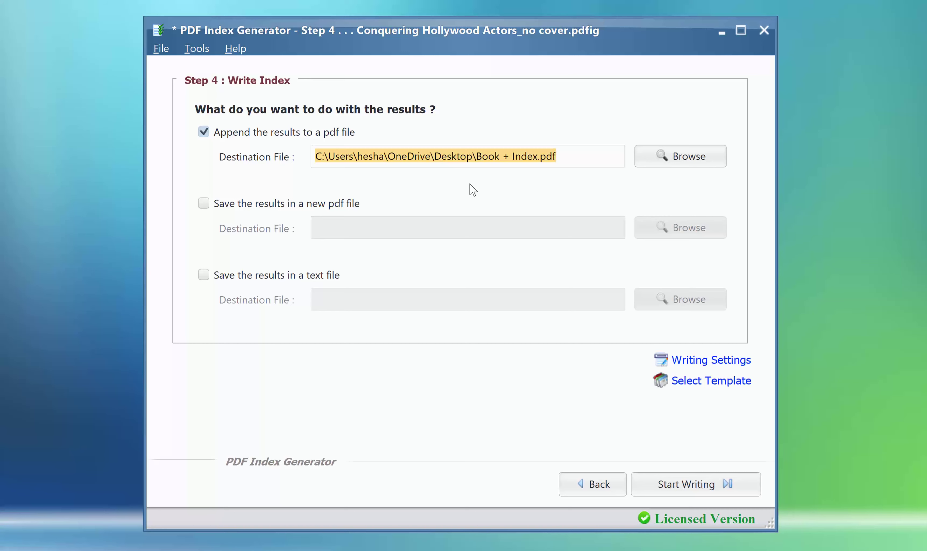
# Keep Space-Saving as the selected index template.
pyautogui.click(715, 385)
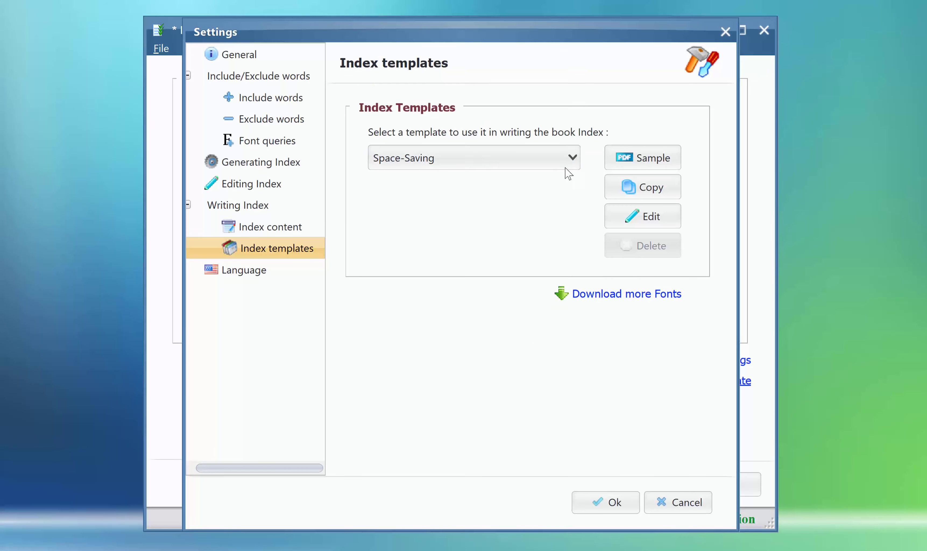
pyautogui.click(560, 162)
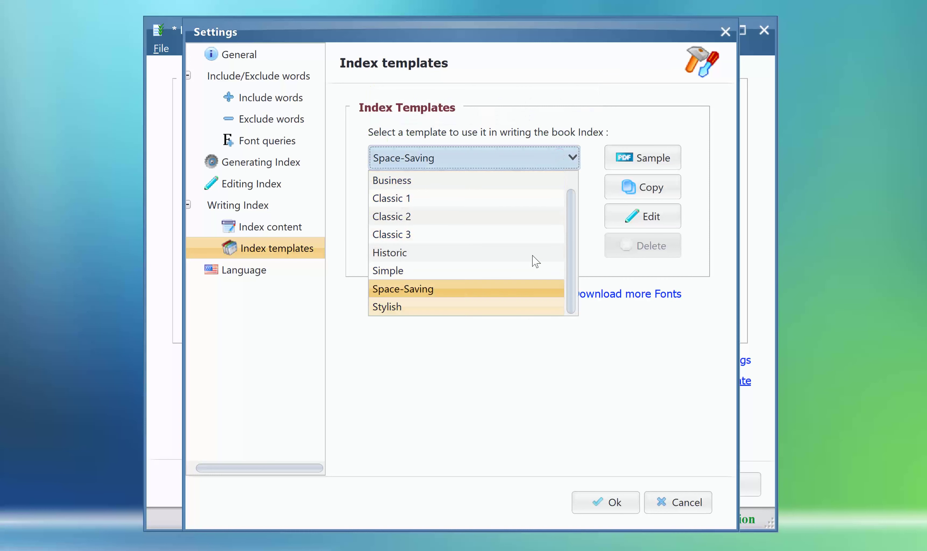
pyautogui.click(506, 289)
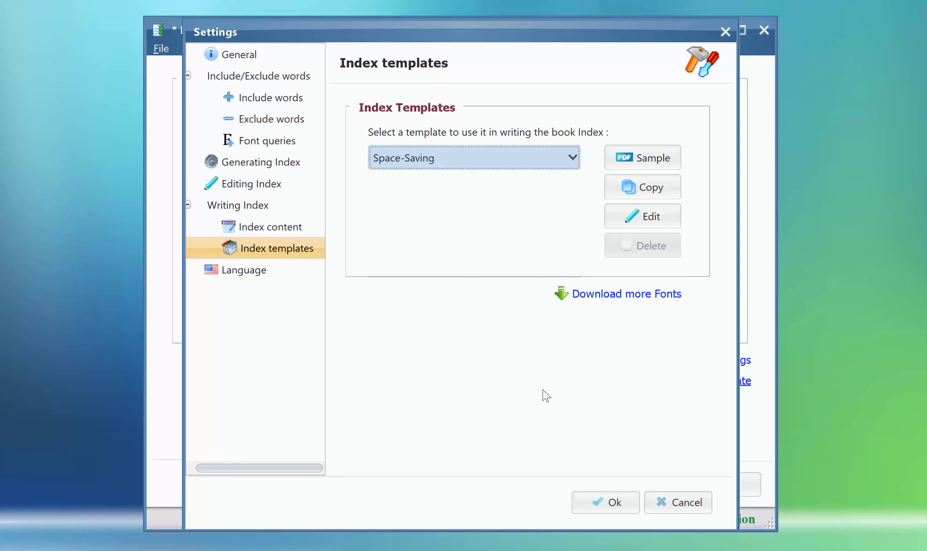
pyautogui.click(599, 501)
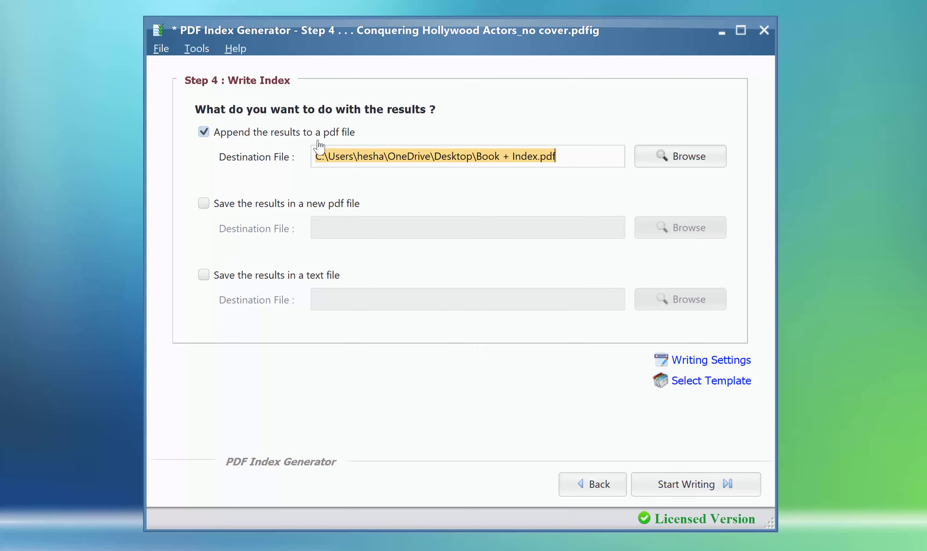
# Write the index to a new PDF, index.pdf on the Desktop, instead of appending.
pyautogui.click(317, 132)
pyautogui.click(307, 203)
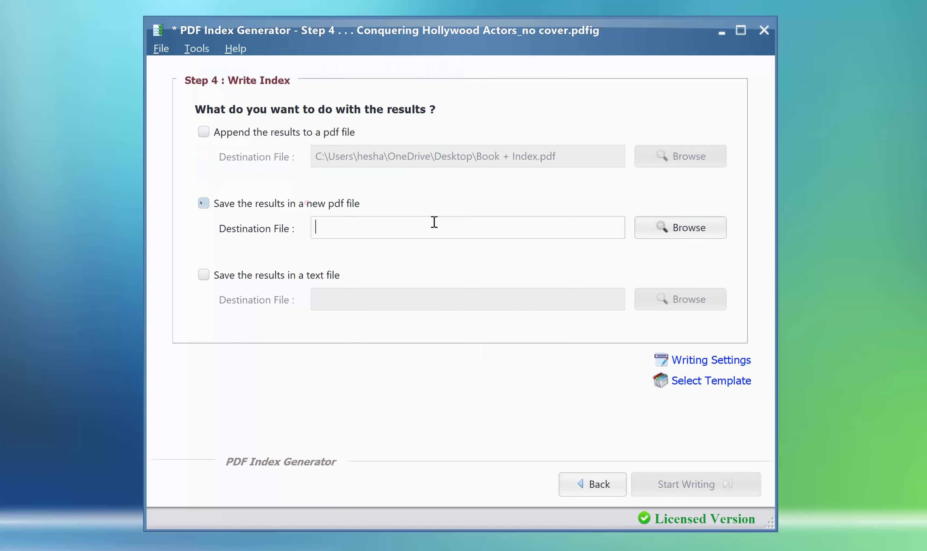
pyautogui.click(643, 234)
pyautogui.click(579, 165)
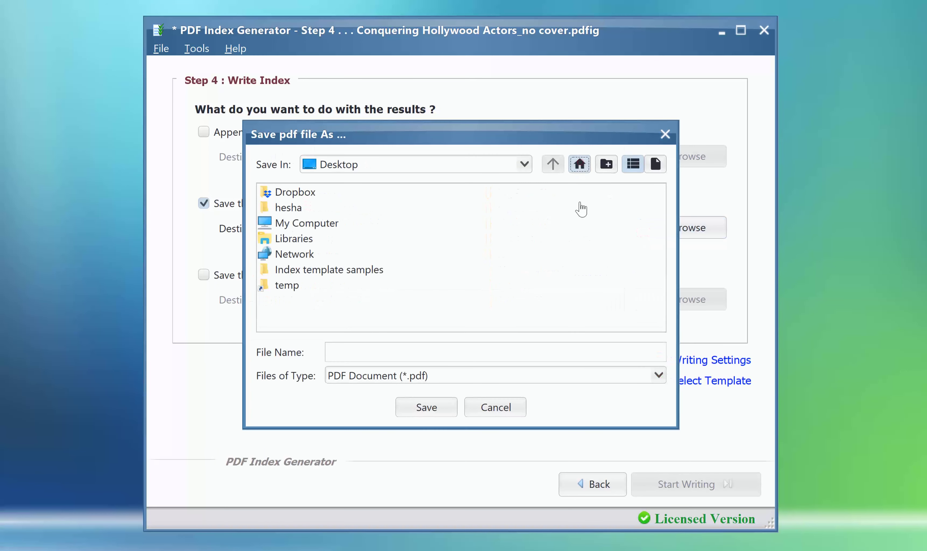
pyautogui.click(461, 356)
pyautogui.write('index.pdf')
pyautogui.click(429, 405)
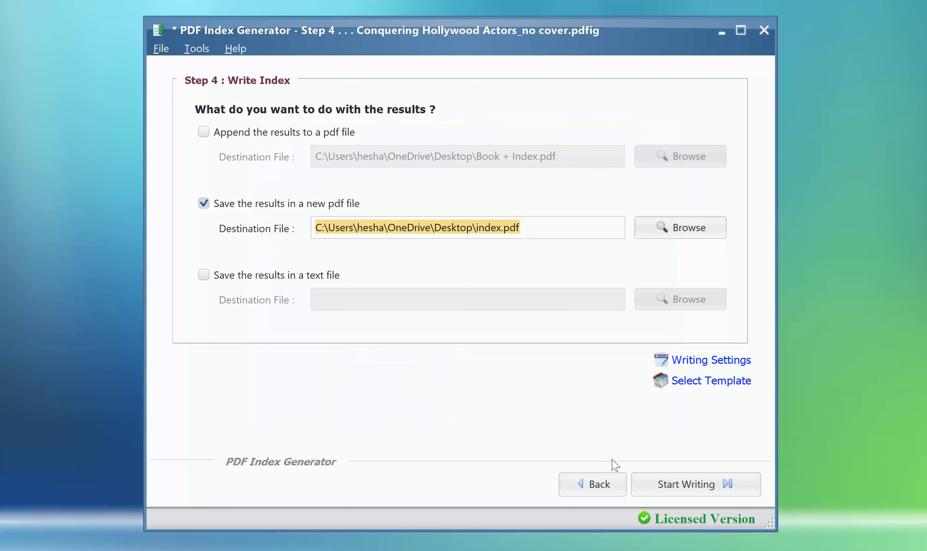
pyautogui.click(679, 484)
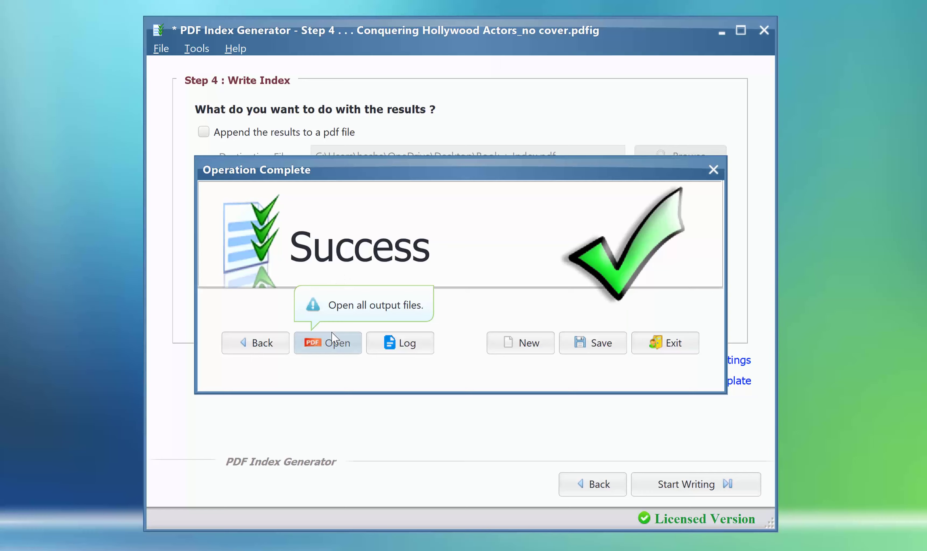
# Open the generated four-page index.pdf in Acrobat and collapse the Tools pane to view it.
pyautogui.click(328, 354)
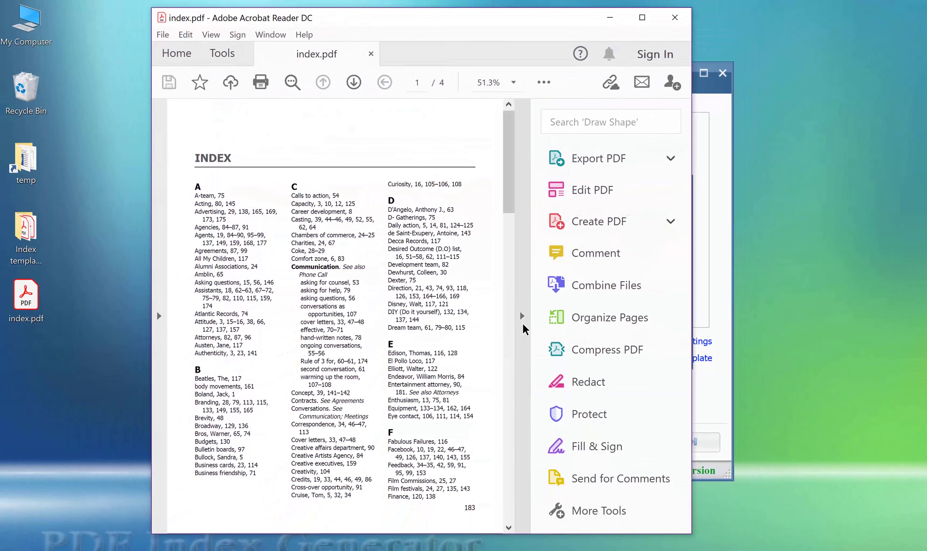
pyautogui.click(522, 317)
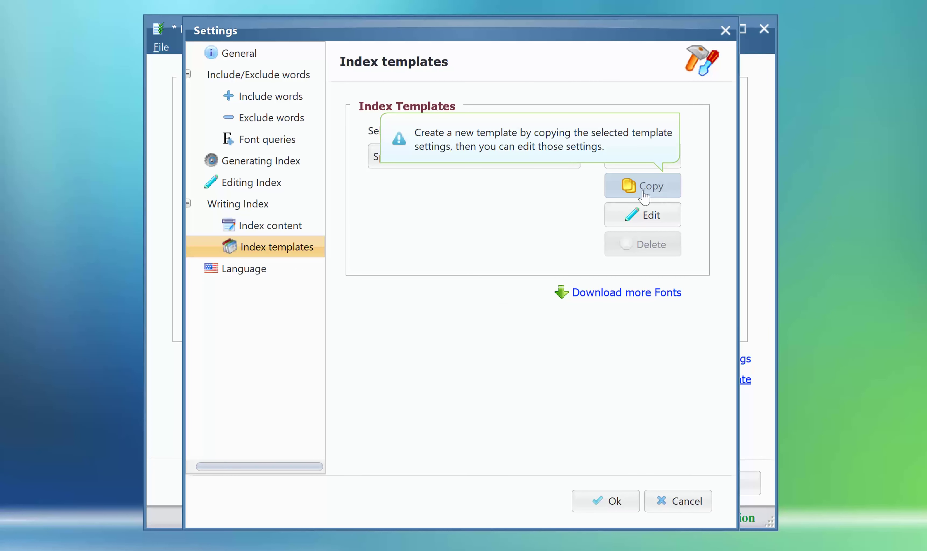
# Copy the Space-Saving template and name it 'Custom space saving template'.
pyautogui.click(658, 195)
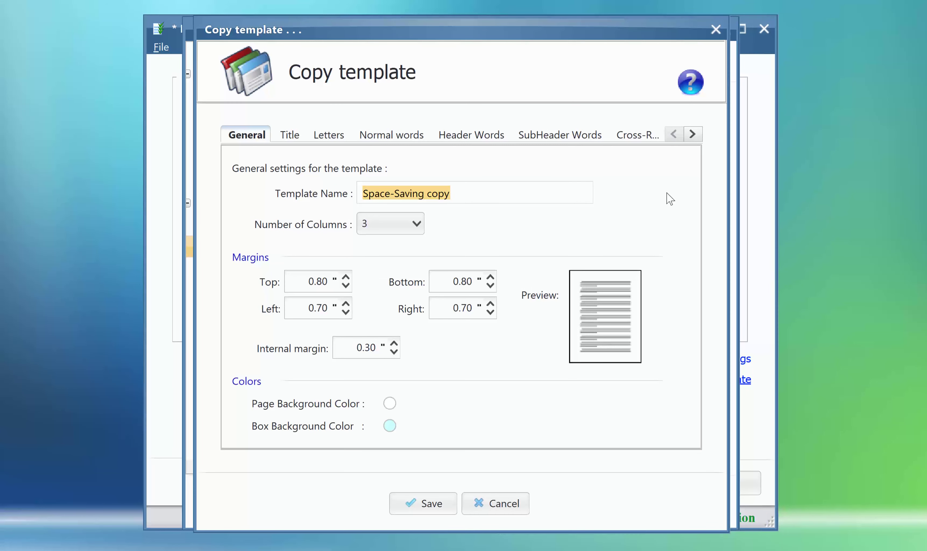
pyautogui.write('Custom s')
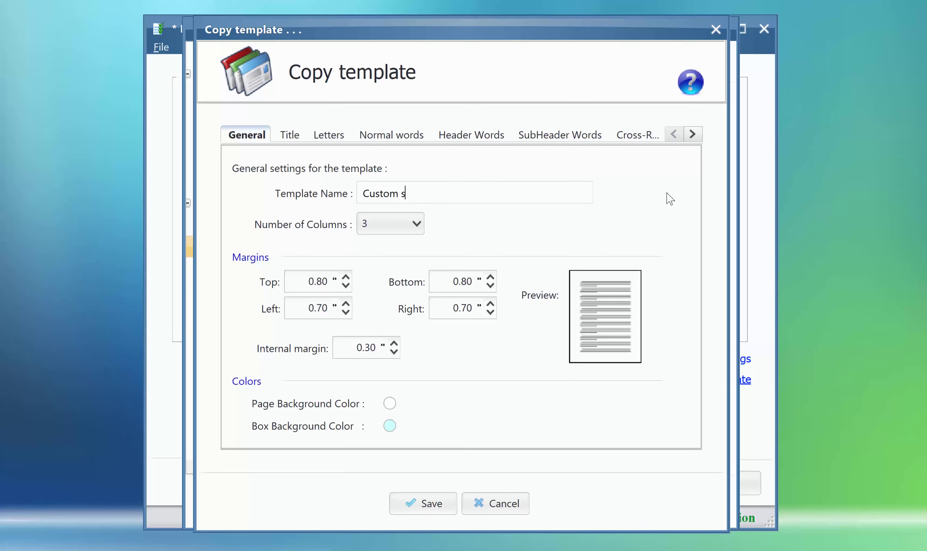
pyautogui.write('pace saving template')
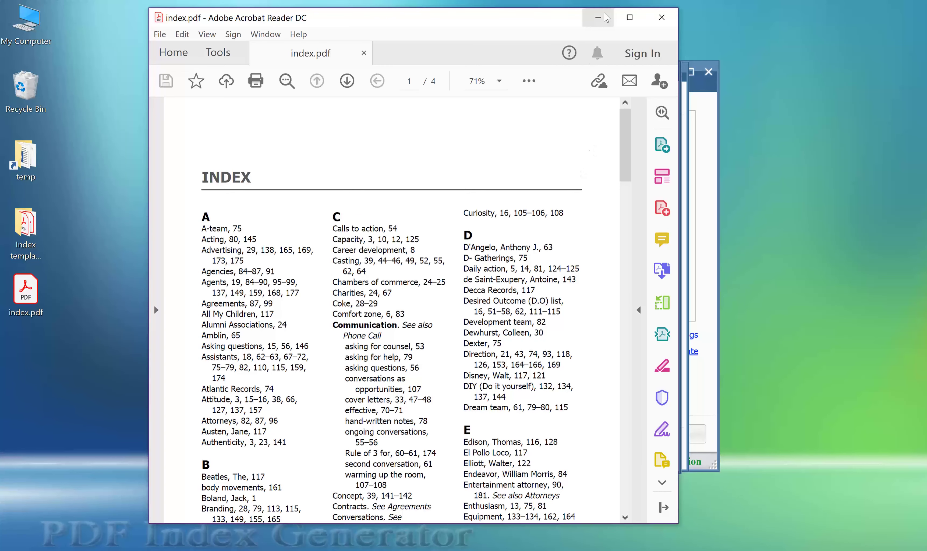
# Change the copied template's Number of Columns from 3 to 2.
pyautogui.click(598, 17)
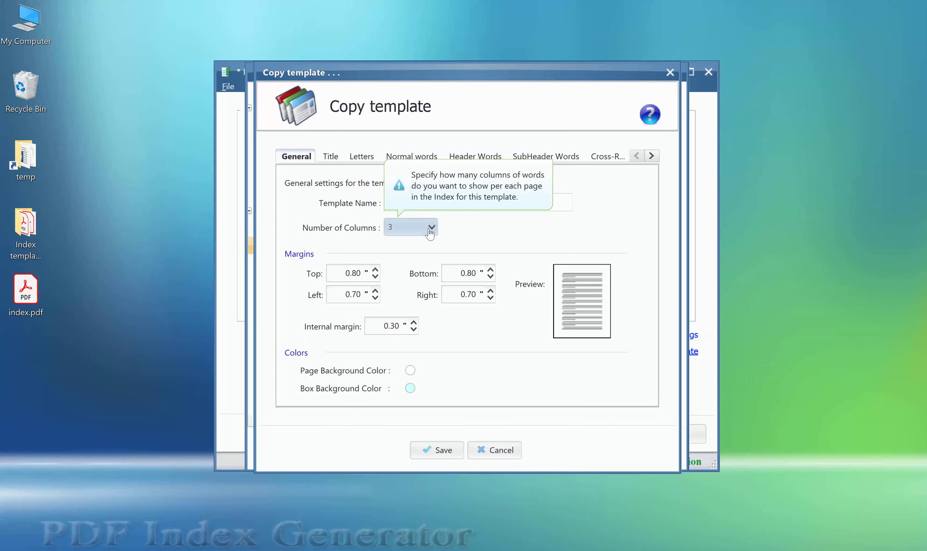
pyautogui.click(421, 227)
pyautogui.click(416, 259)
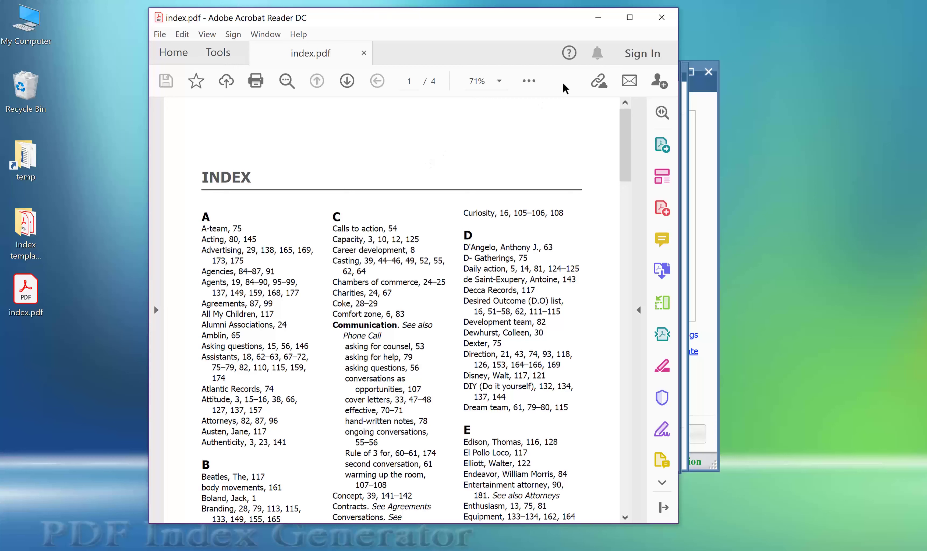
pyautogui.click(597, 18)
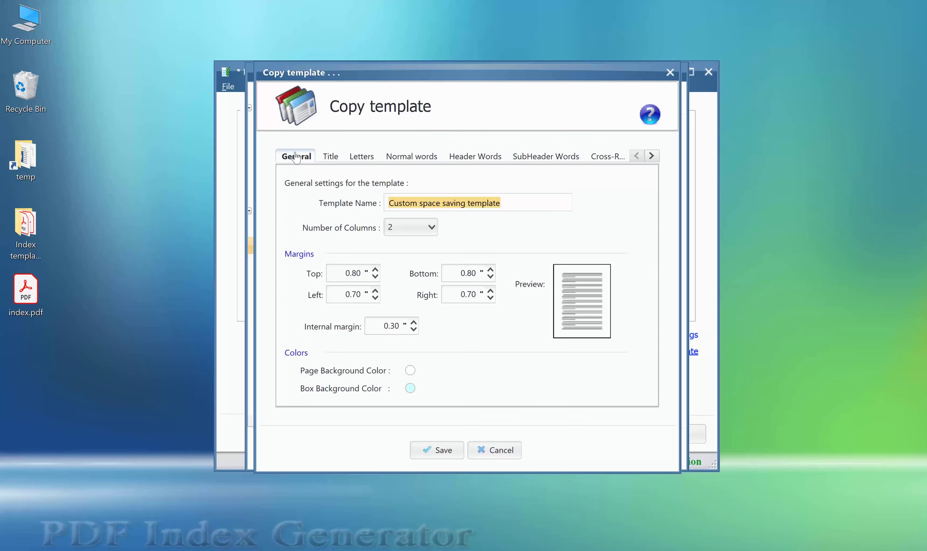
# Set the page background colour to light gray ededed (brightness 93).
pyautogui.click(410, 371)
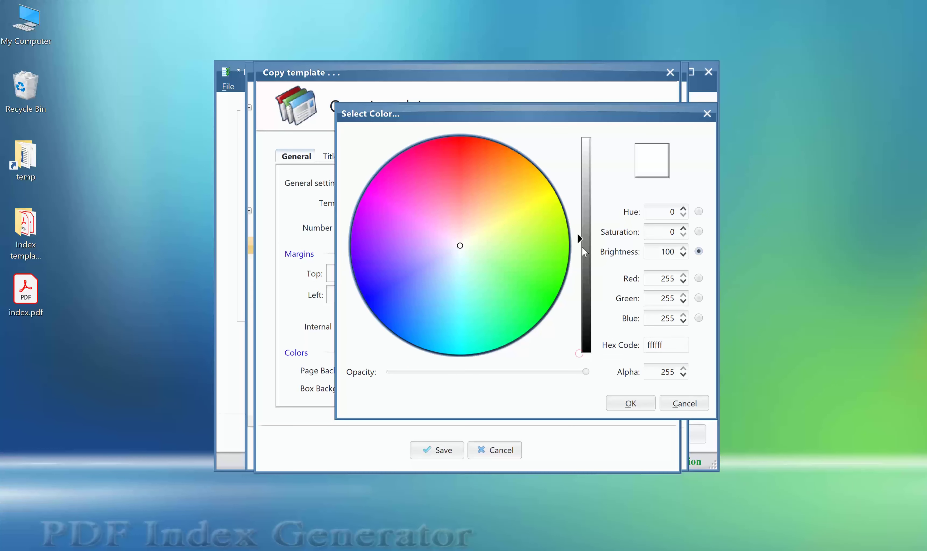
pyautogui.click(579, 150)
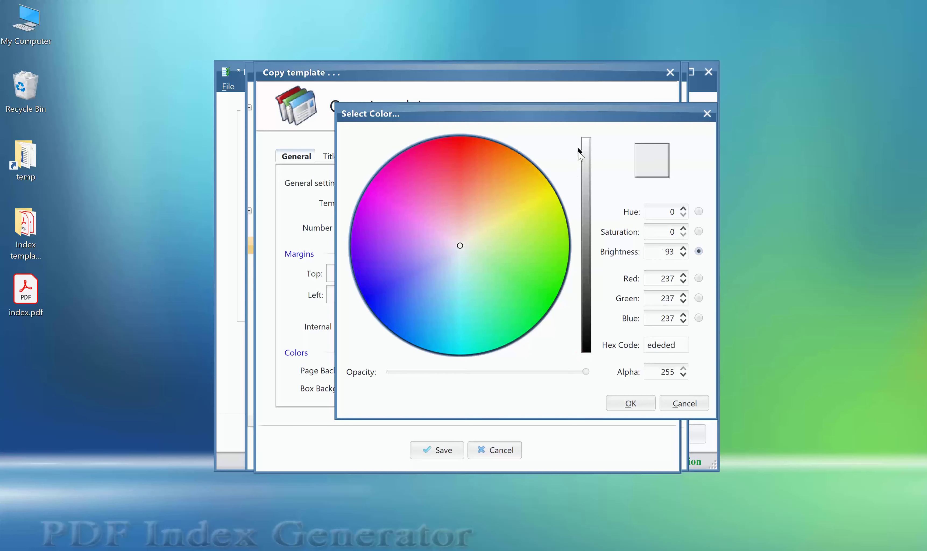
pyautogui.click(631, 403)
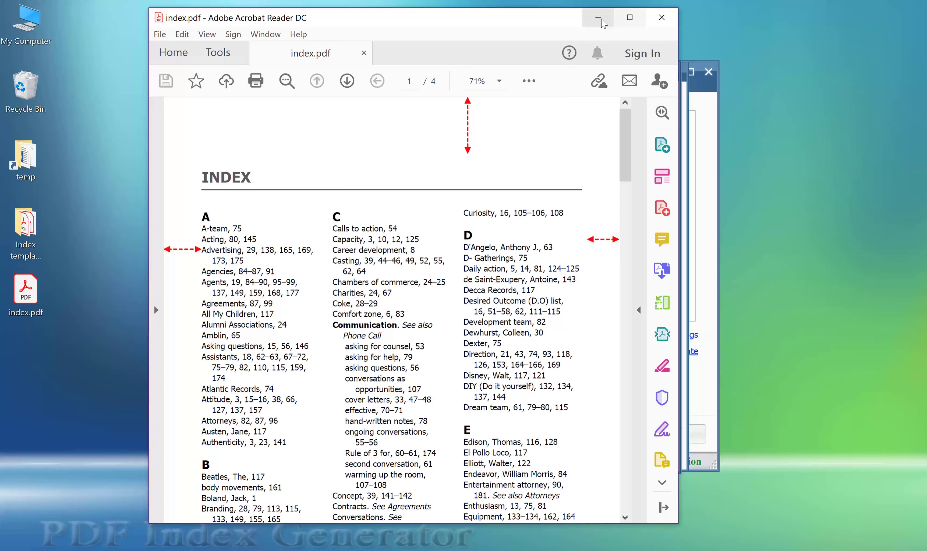
# Set the top, bottom, left and right margins to 0.5.
pyautogui.click(601, 22)
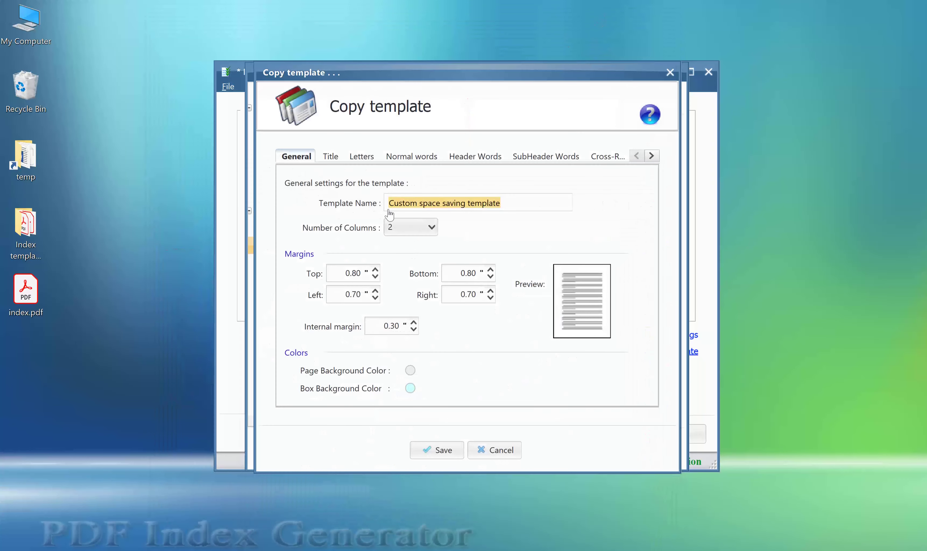
pyautogui.click(343, 275)
pyautogui.write('0.5')
pyautogui.click(457, 277)
pyautogui.write('0')
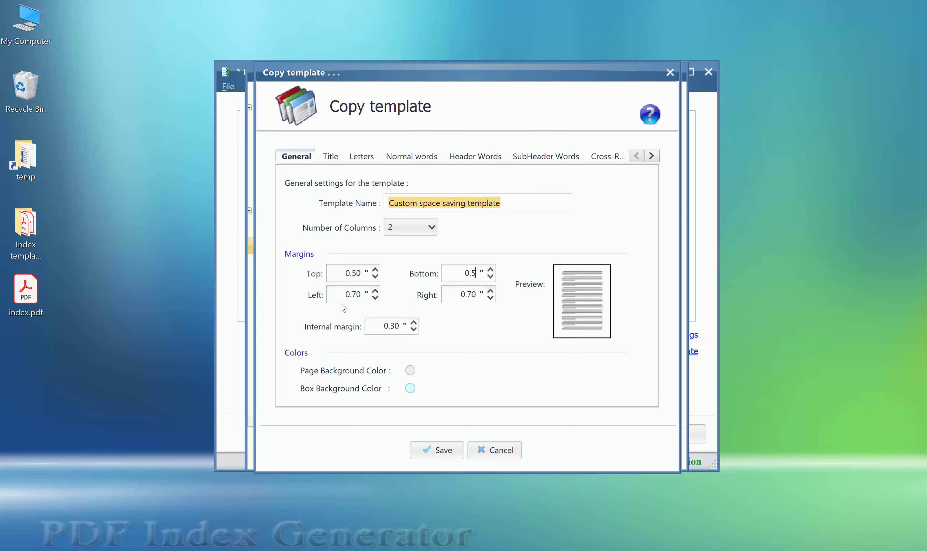
pyautogui.doubleClick(343, 294)
pyautogui.write('0.5')
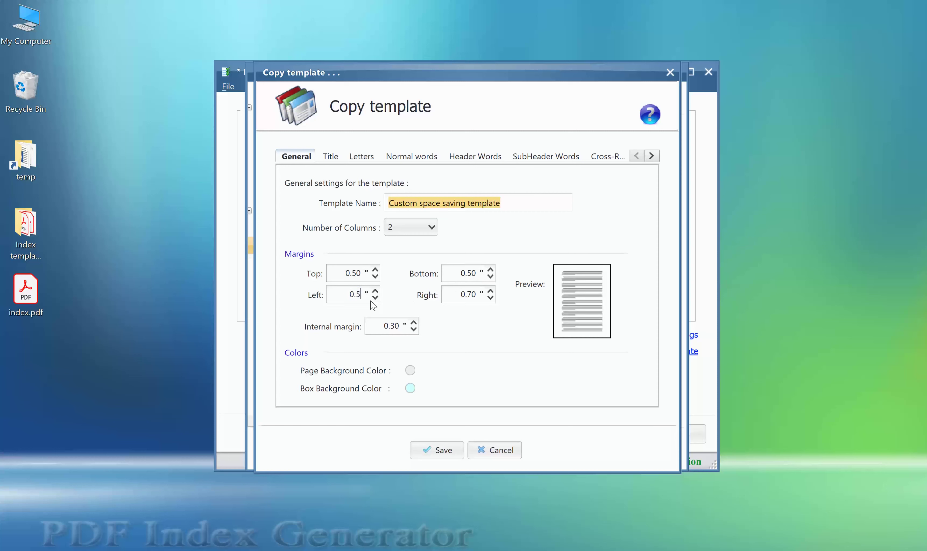
pyautogui.doubleClick(458, 292)
pyautogui.write('0.5')
pyautogui.moveTo(569, 318)
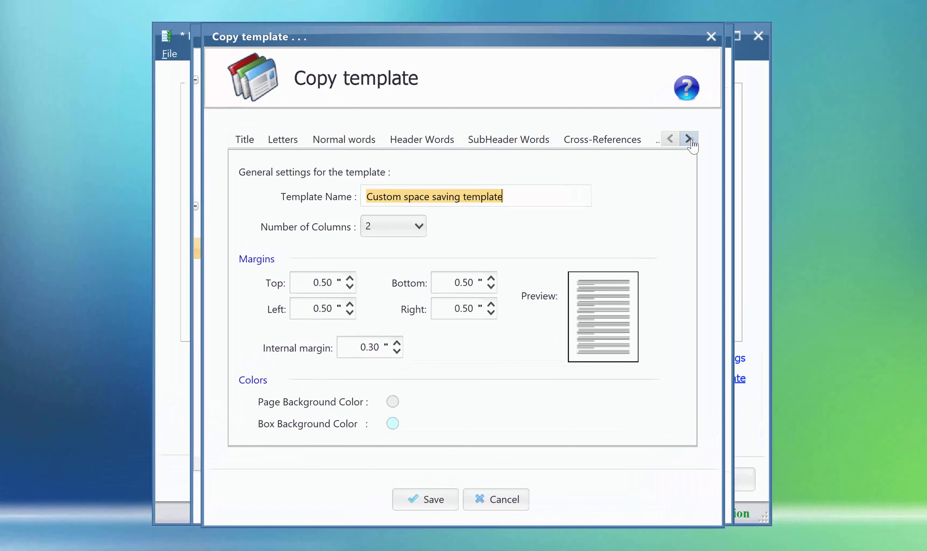
# On the Page numbers tab, make the Tahoma 11 page numbers italic.
pyautogui.click(690, 139)
pyautogui.click(690, 139)
pyautogui.click(690, 139)
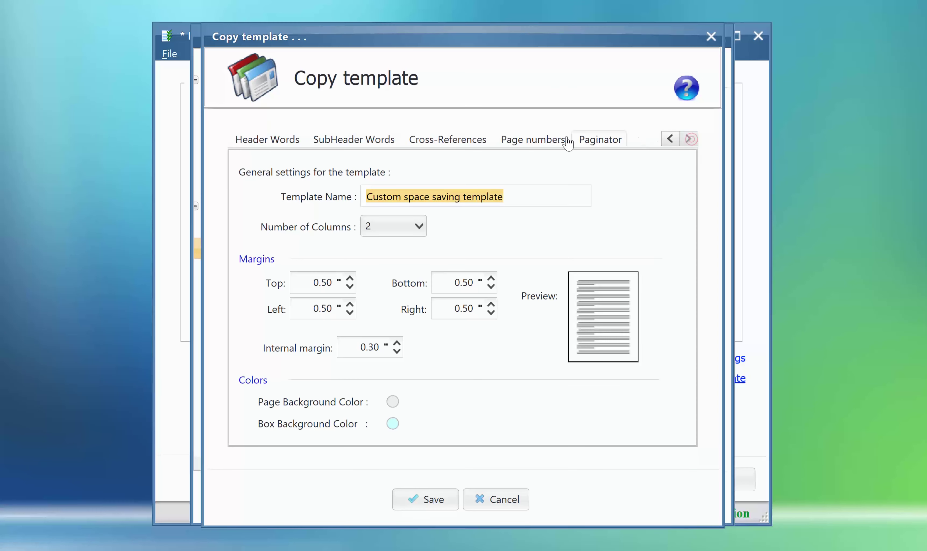
pyautogui.click(532, 142)
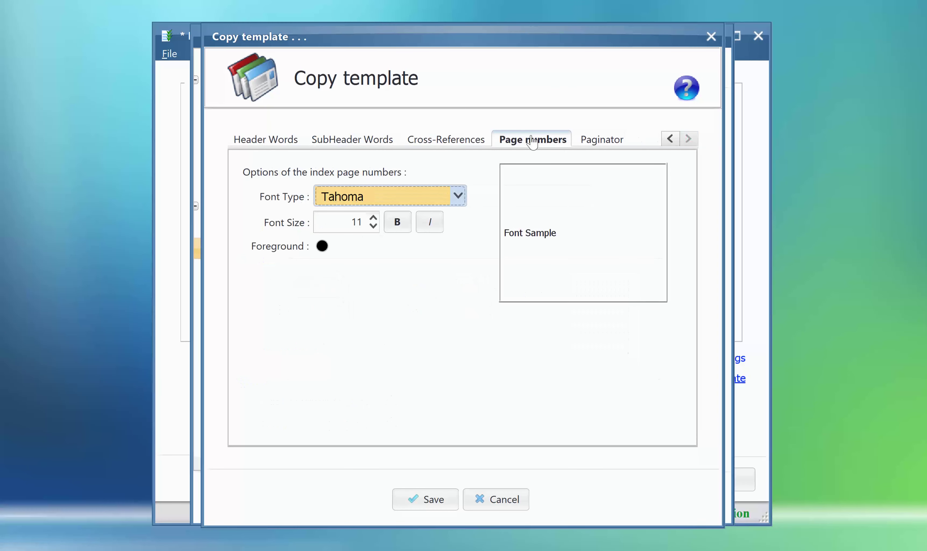
pyautogui.click(430, 222)
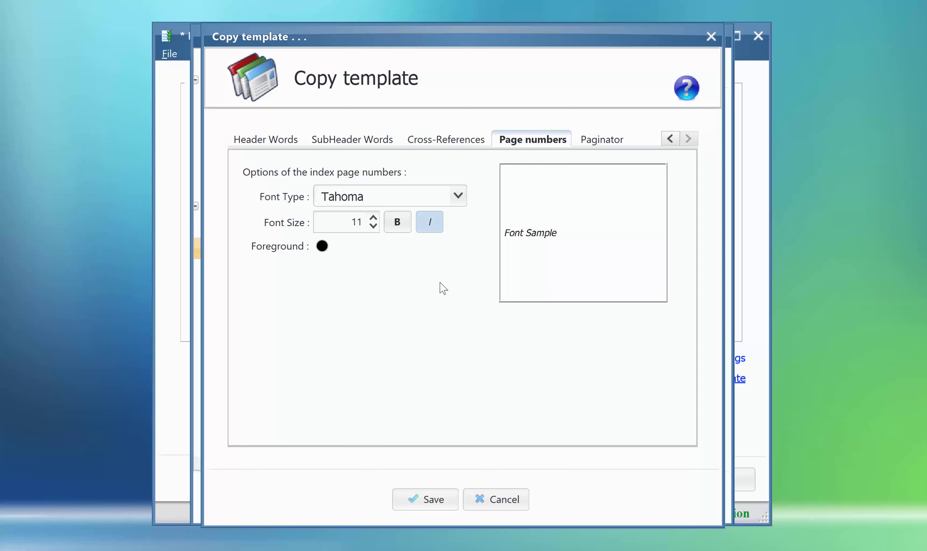
# Review the Title, Letters, Normal, Header, SubHeader, Cross-Reference and Paginator font tabs unchanged.
pyautogui.click(670, 139)
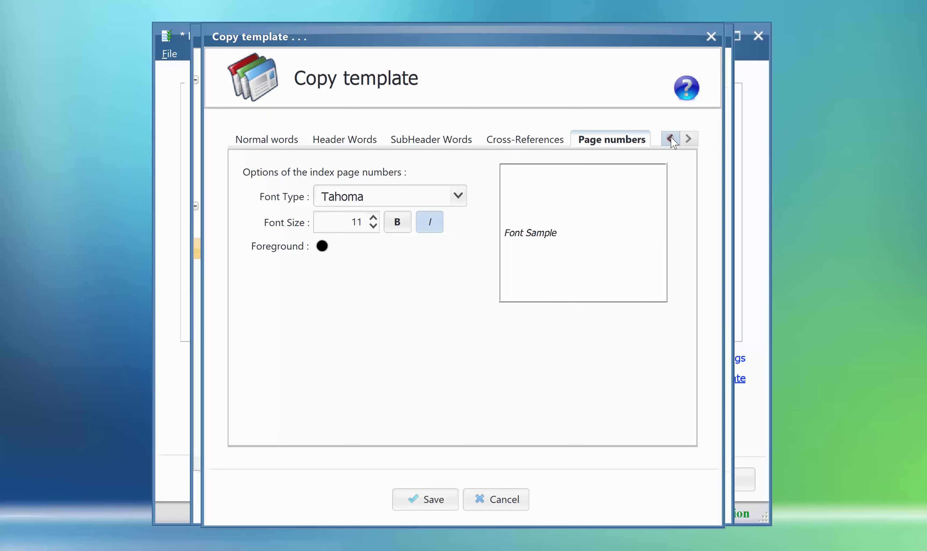
pyautogui.click(670, 139)
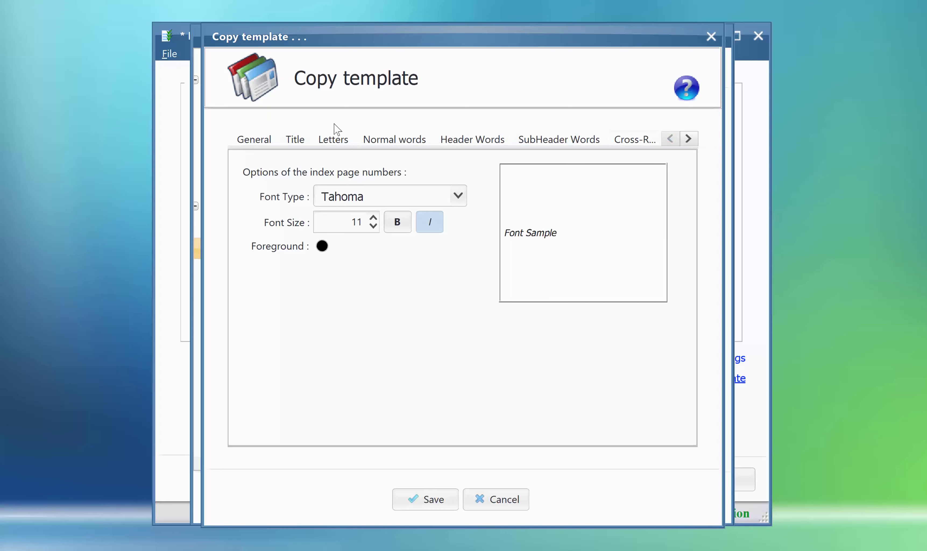
pyautogui.click(294, 138)
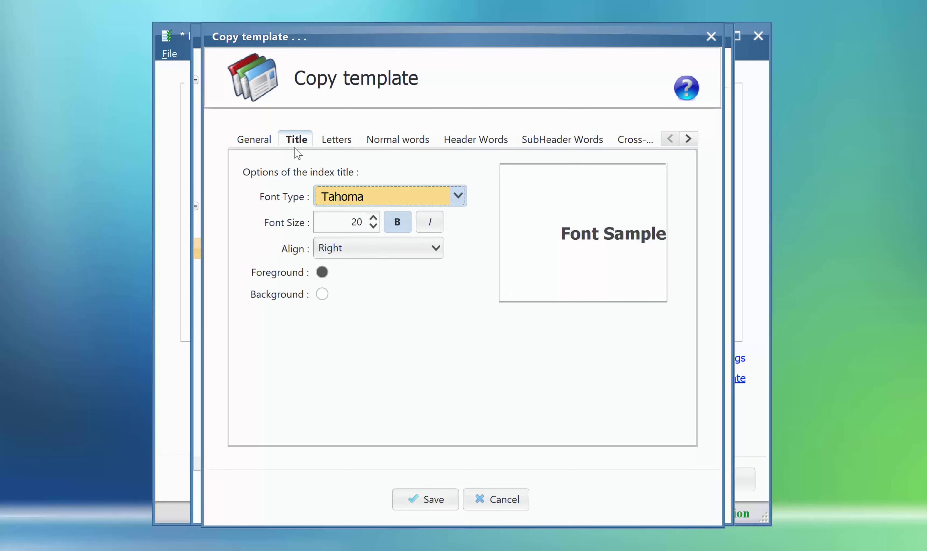
pyautogui.click(327, 143)
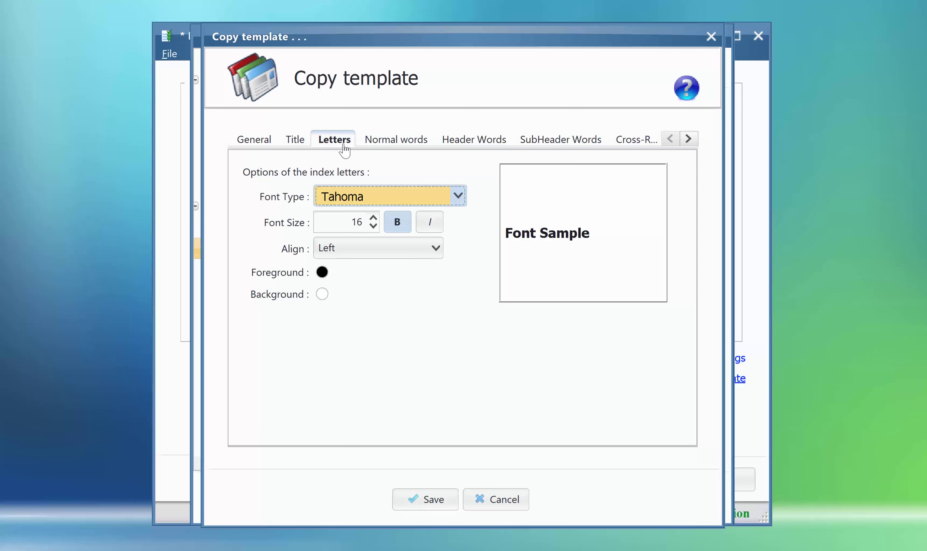
pyautogui.click(389, 141)
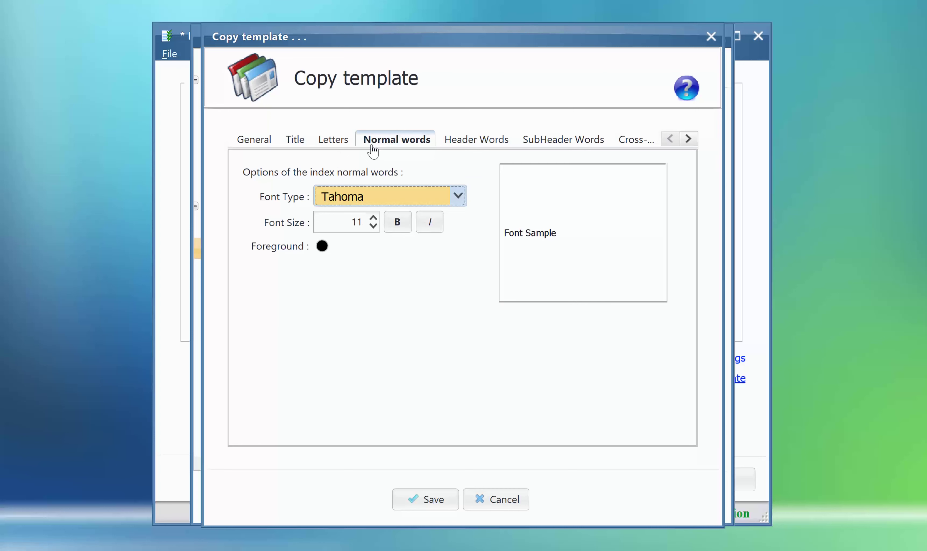
pyautogui.click(472, 150)
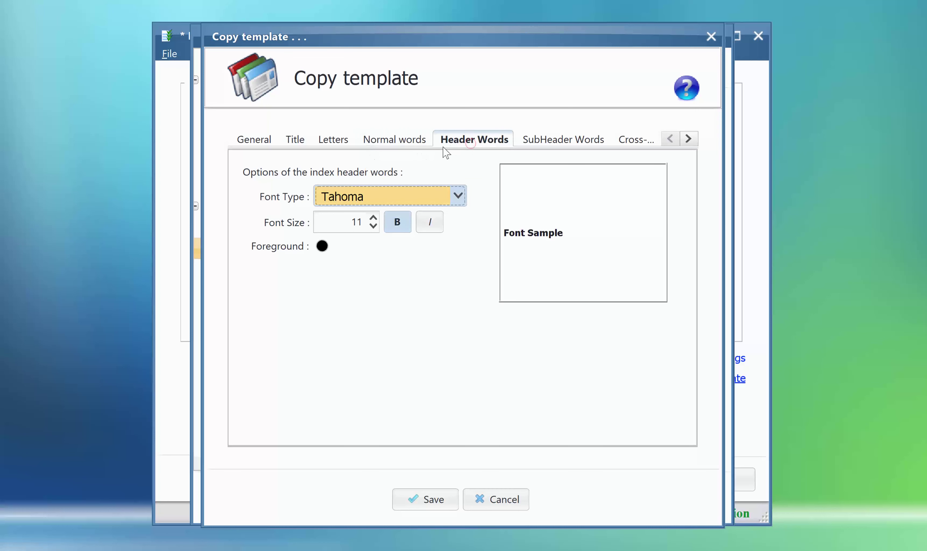
pyautogui.click(552, 147)
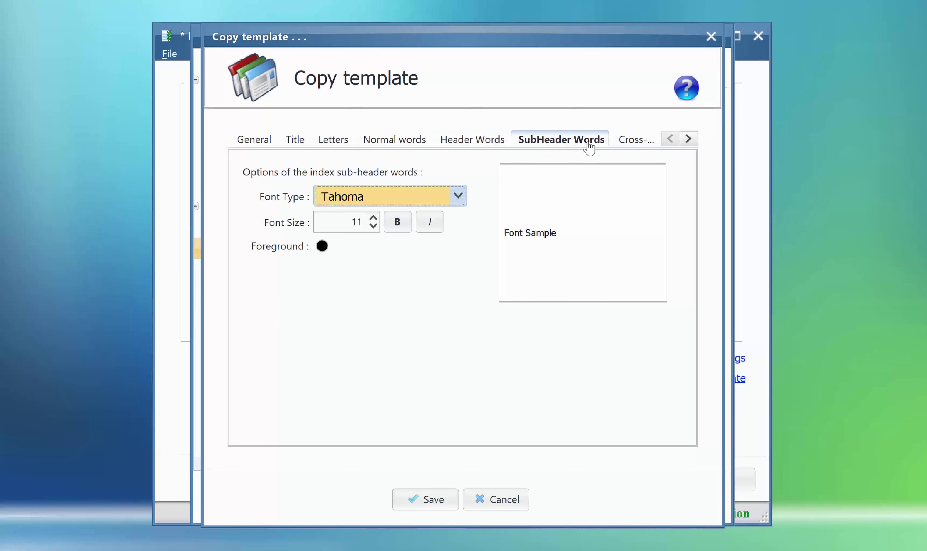
pyautogui.click(623, 142)
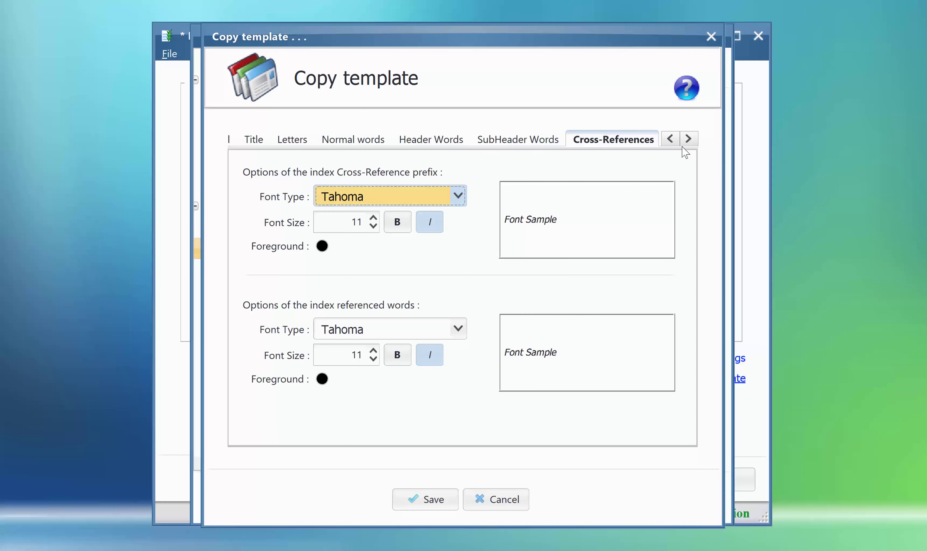
pyautogui.click(688, 139)
pyautogui.click(586, 146)
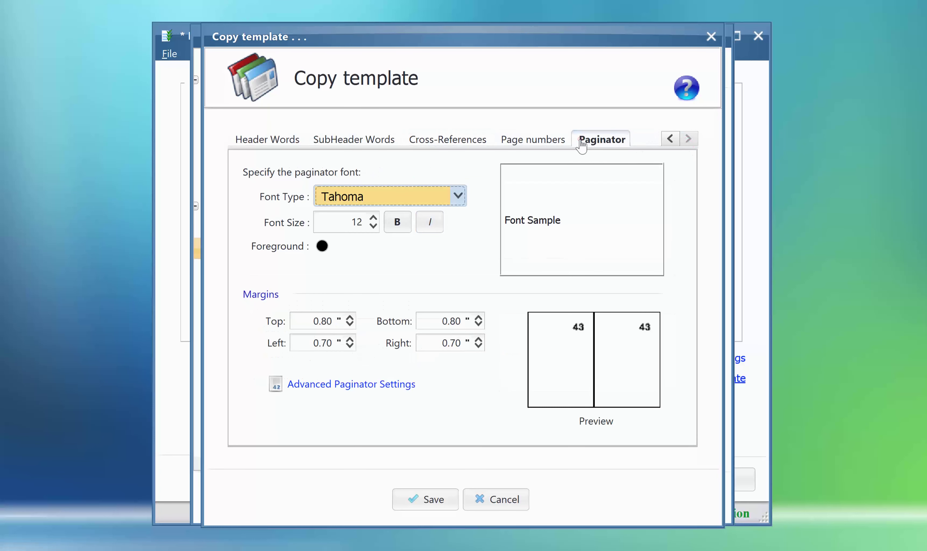
pyautogui.moveTo(559, 344)
# Save the custom template and apply it as the chosen index template.
pyautogui.click(435, 507)
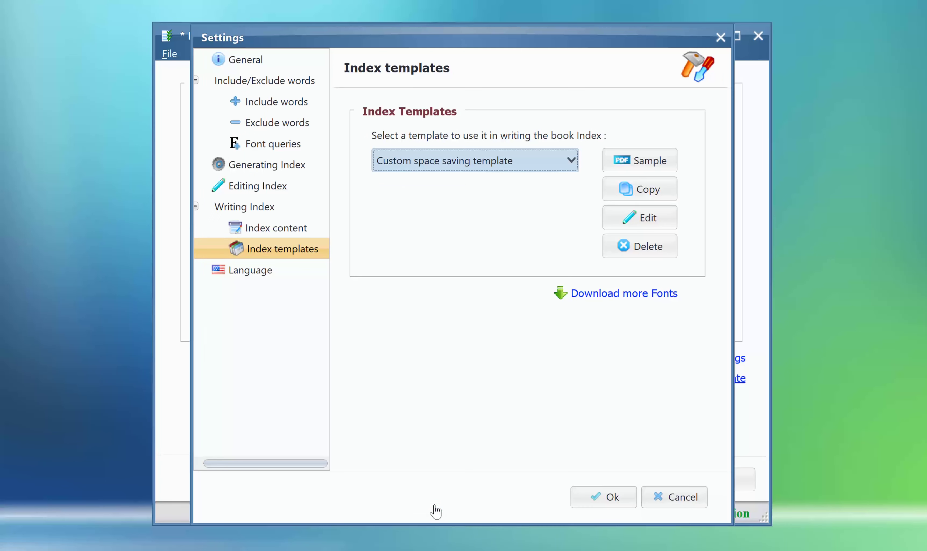
pyautogui.click(589, 500)
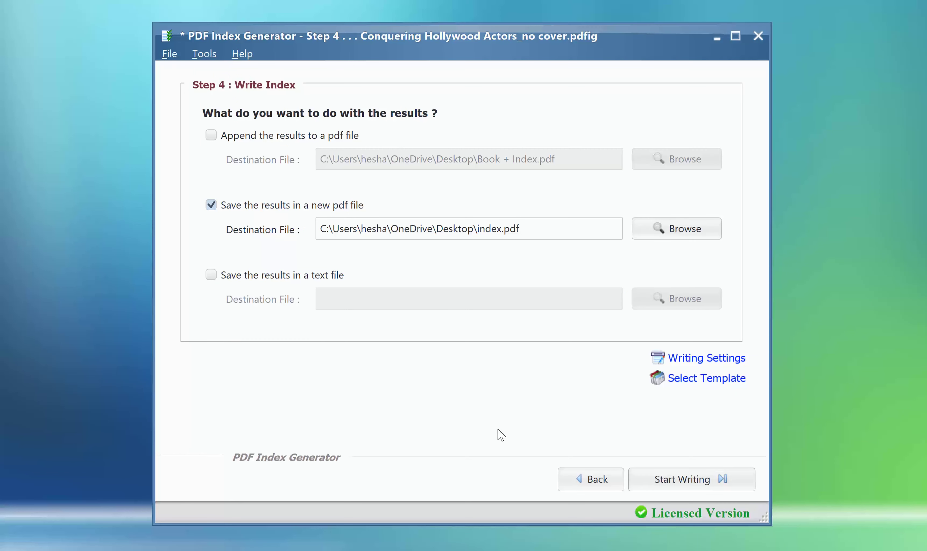
# Write the index to a new file named 'index custom.pdf'.
pyautogui.click(501, 230)
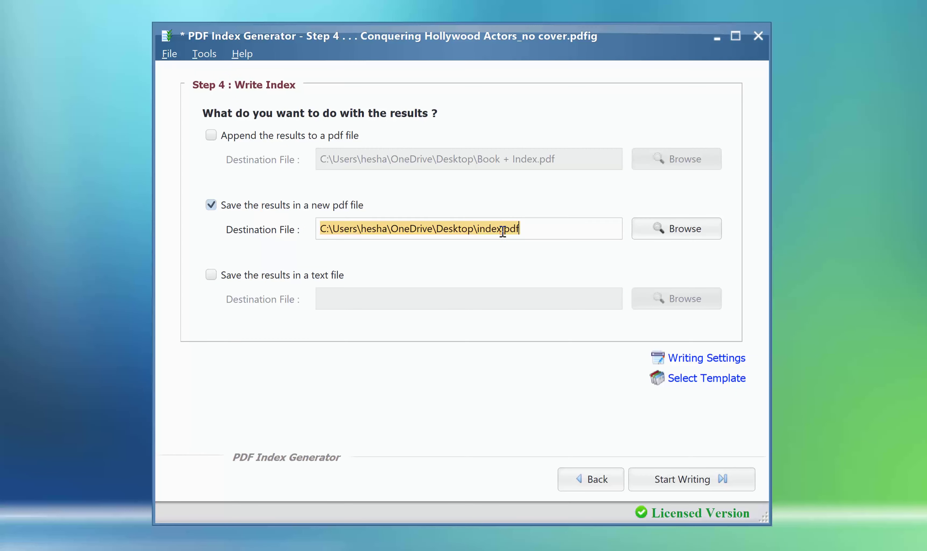
pyautogui.click(502, 229)
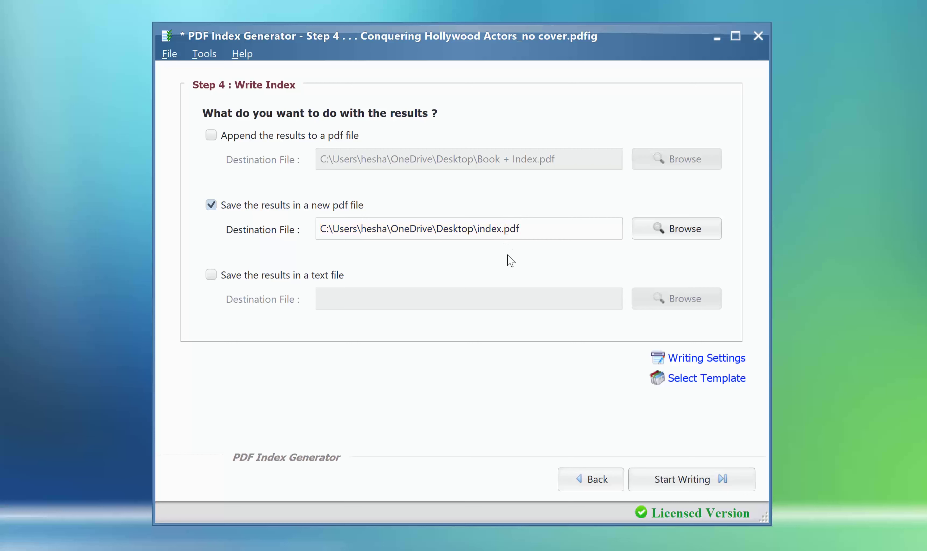
pyautogui.write('custom')
pyautogui.click(720, 479)
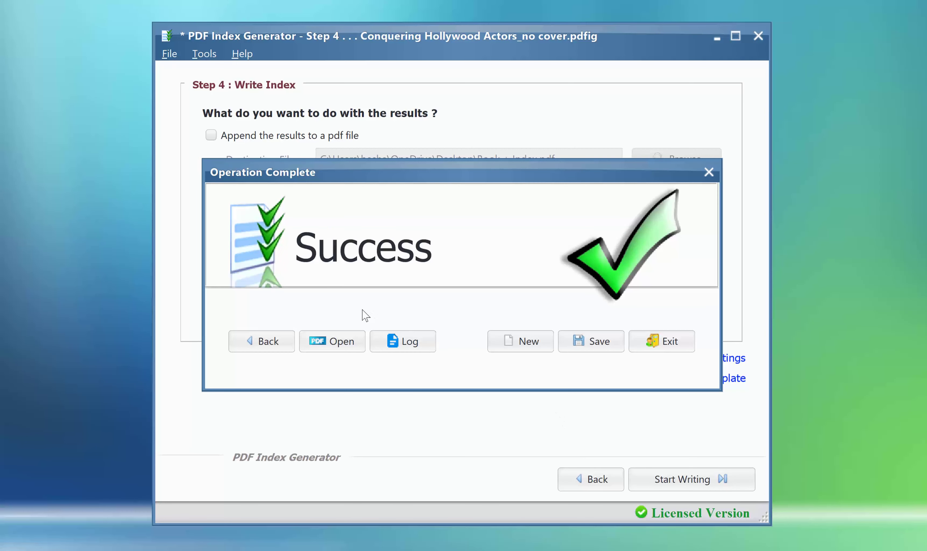
# View the generated 'index custom.pdf' in Acrobat Reader with the Tools pane collapsed.
pyautogui.click(348, 346)
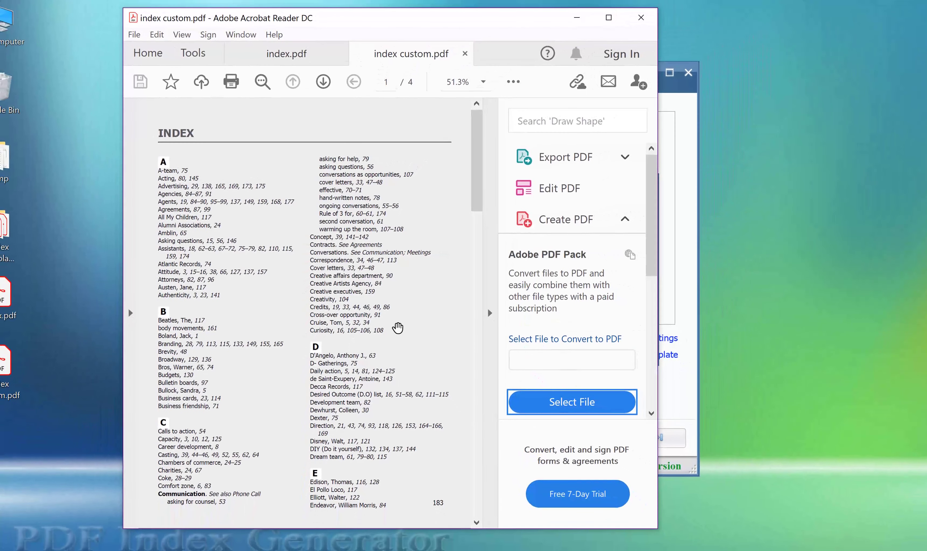
pyautogui.click(491, 335)
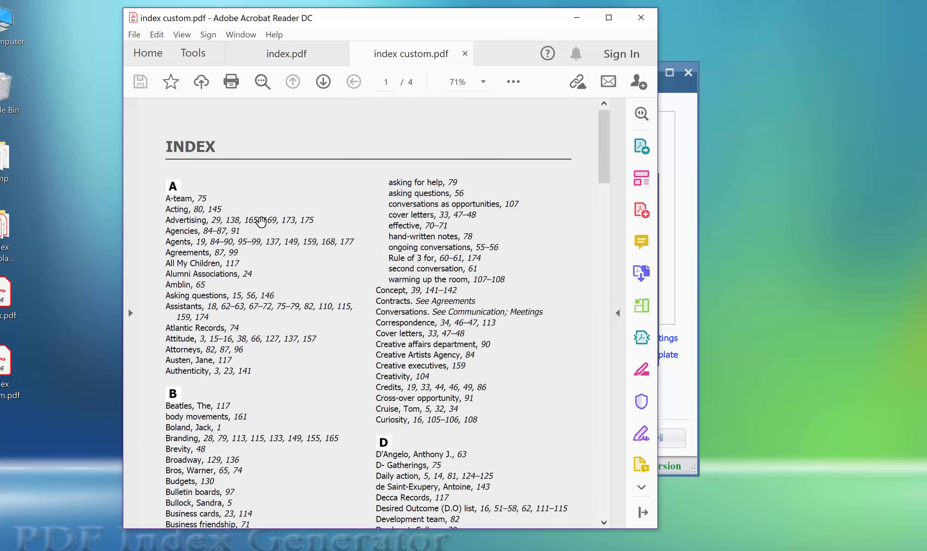